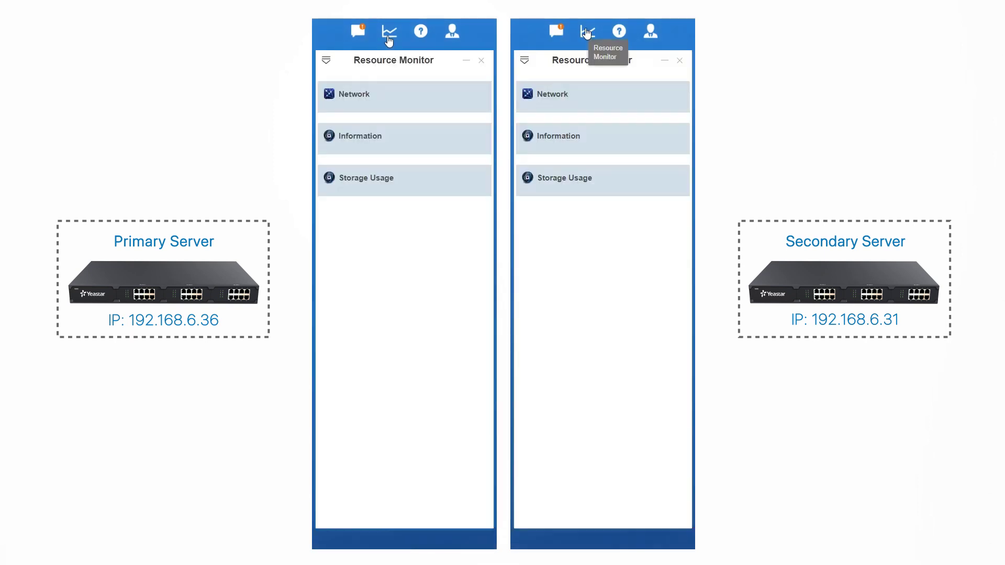
In each PBX's network settings, rename the hostnames to IPPBX1 (primary) and IPPBX2 (secondary).
left_click(389, 33)
left_click(588, 34)
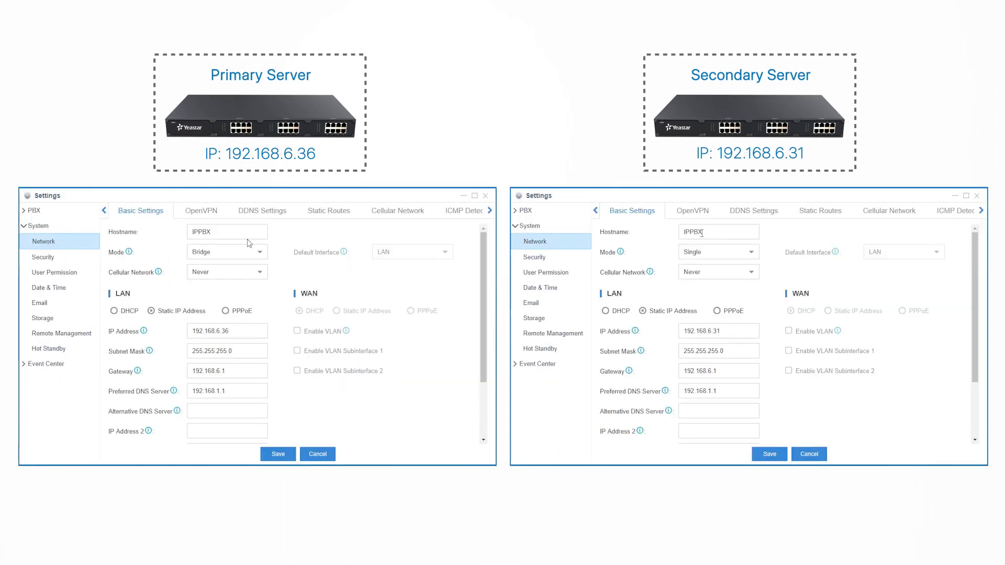
left_click(257, 232)
type("1")
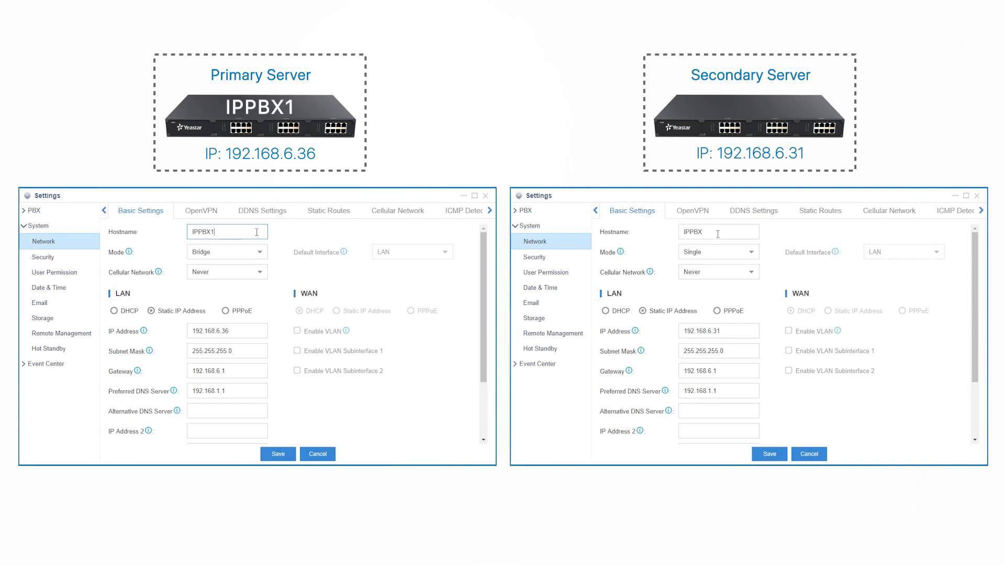
left_click(718, 234)
type("2")
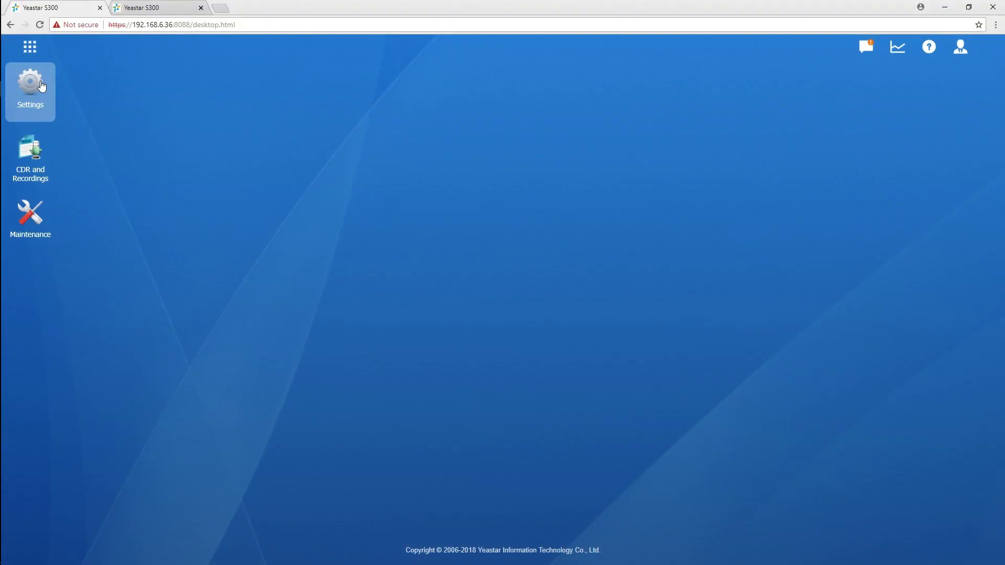
Enable Hot Standby on the primary PBX with mode set to Primary.
left_click(42, 87)
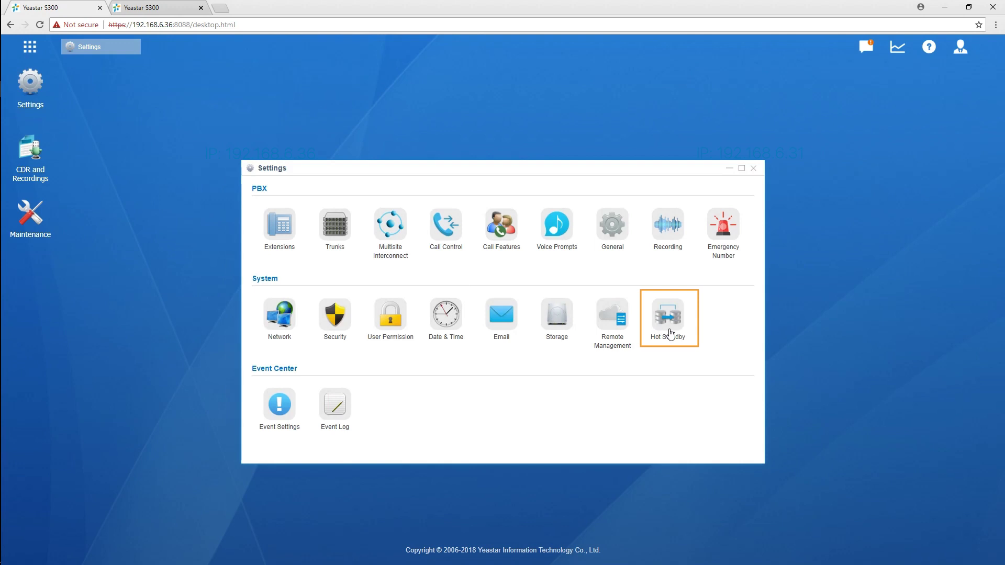
left_click(669, 316)
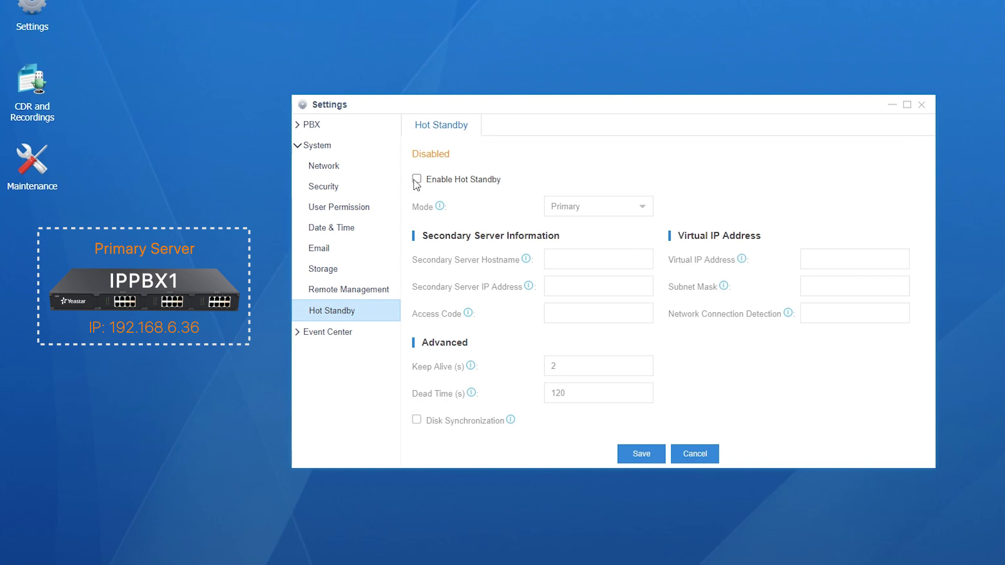
left_click(416, 180)
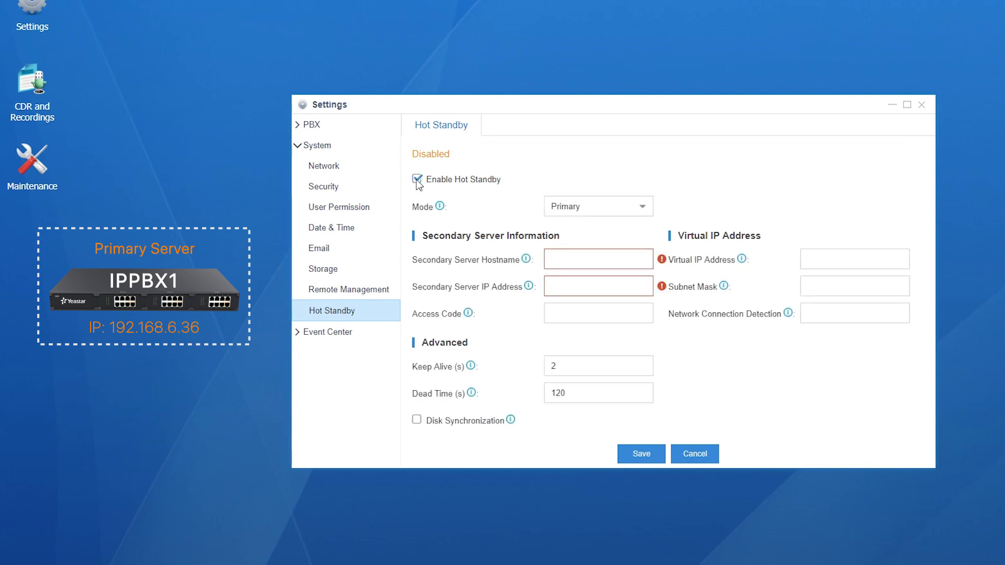
left_click(642, 207)
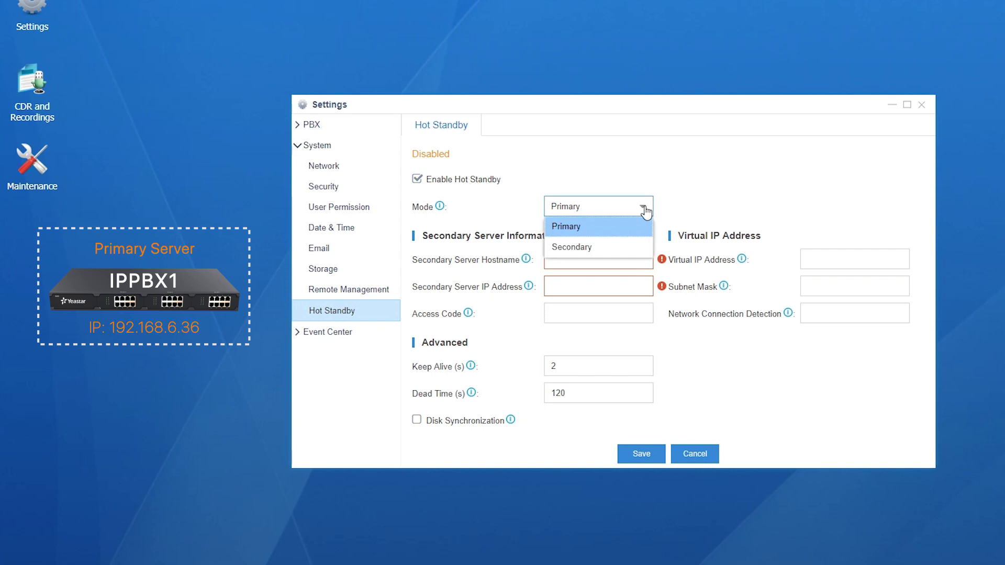
left_click(619, 231)
Enter secondary server hostname IPPBX2, IP address 192.168.6.31, and the pairing access code.
left_click(621, 258)
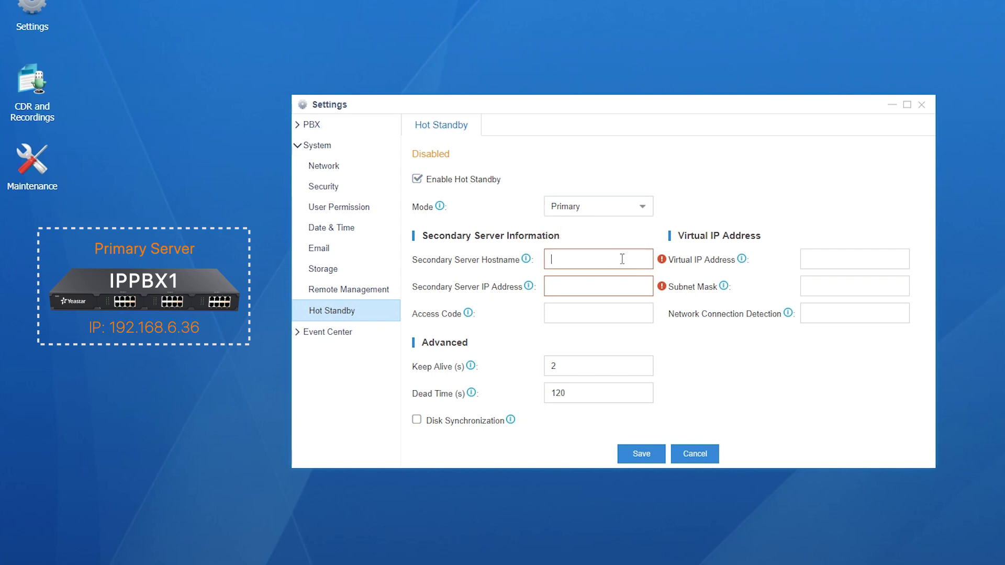
type("IPPBX2")
left_click(619, 287)
type("192.168.6.31")
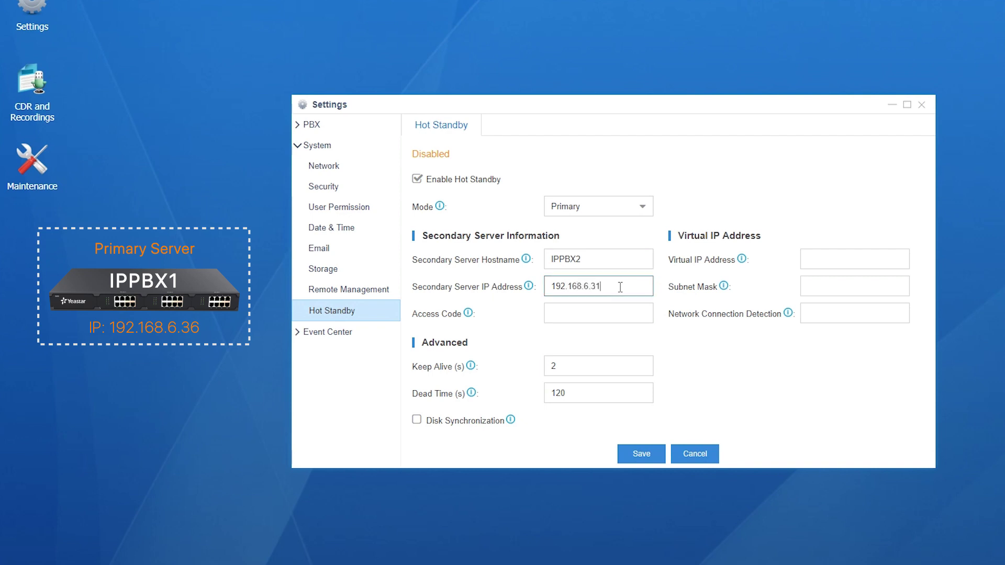
left_click(625, 314)
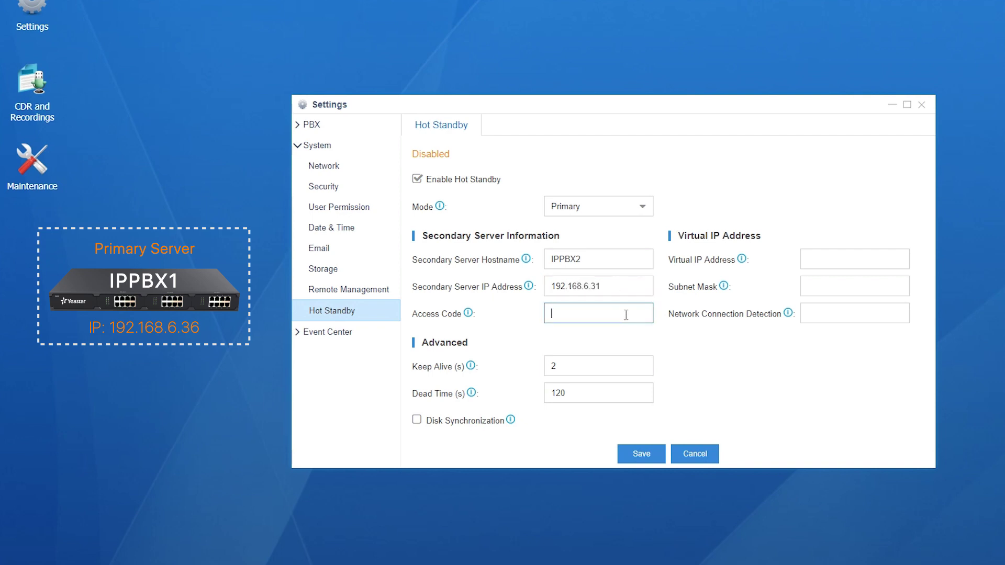
type("123")
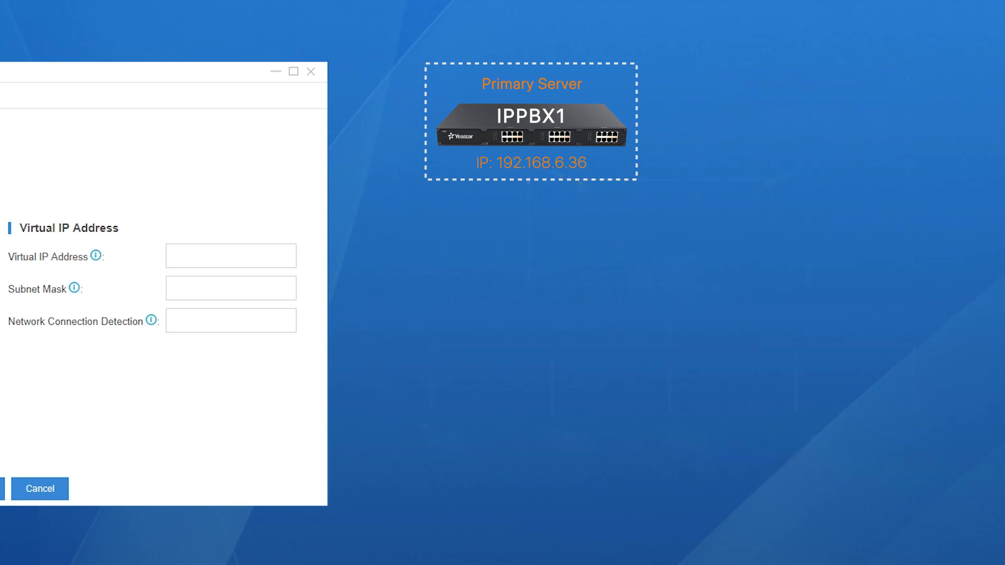
Set virtual IP 192.168.6.222, subnet mask 255.255.255.0 and connection detection 192.168.6.1.
left_click(292, 256)
type("192.1")
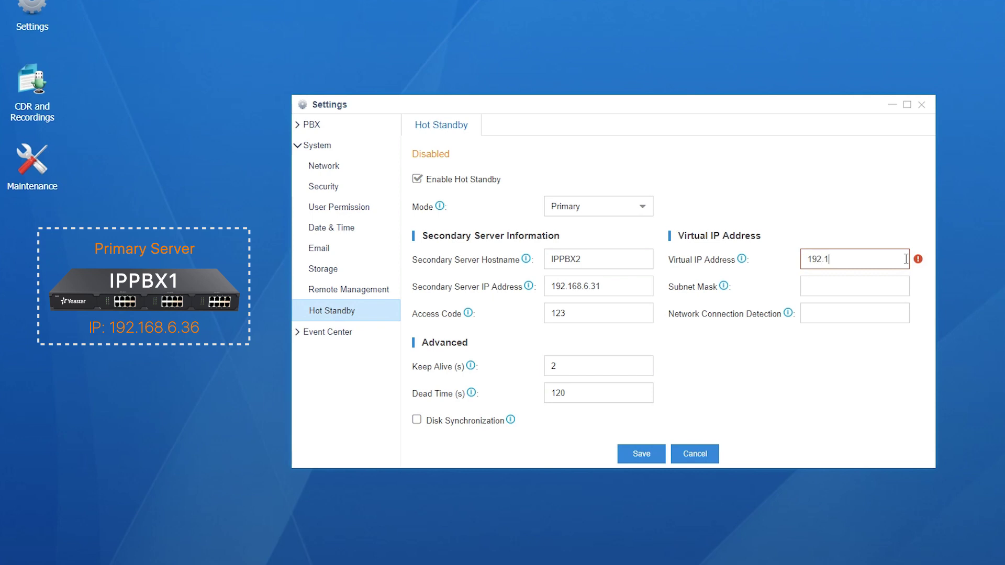
type("68.6.222")
left_click(892, 288)
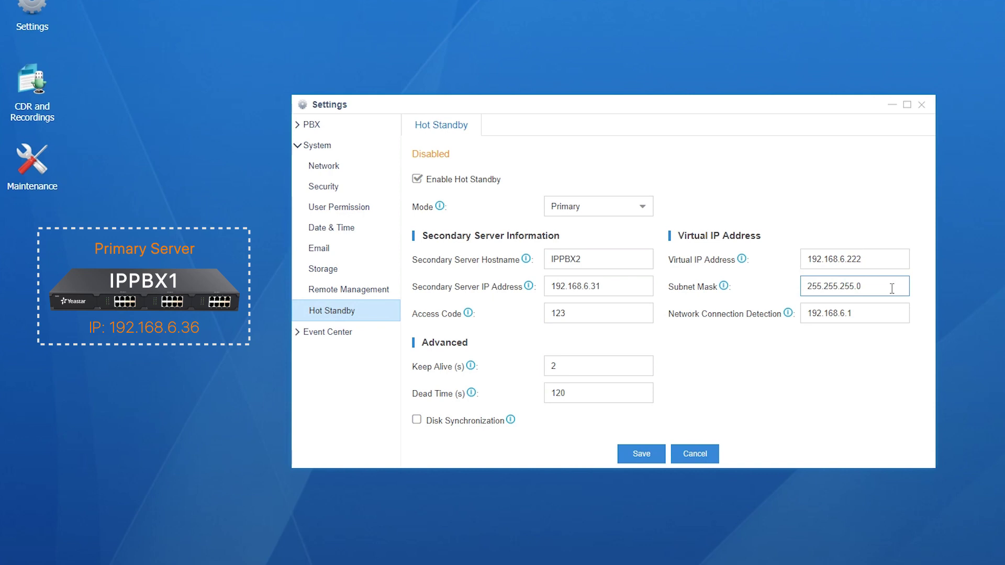
left_click(481, 370)
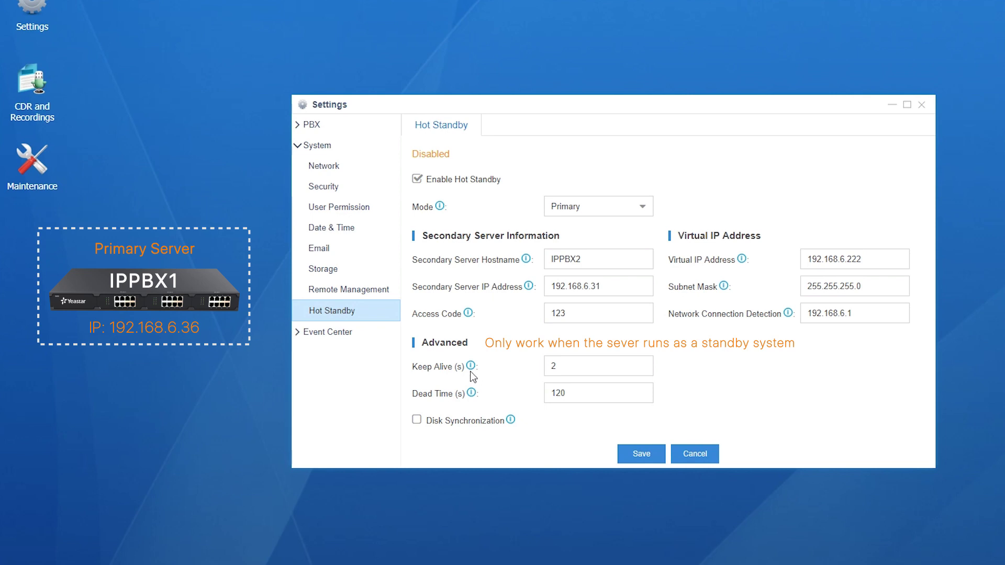
Review Keep Alive, Dead Time and Disk Synchronization, leaving defaults of 2 s and 120 s.
mouse_move(470, 368)
mouse_move(472, 394)
mouse_move(512, 426)
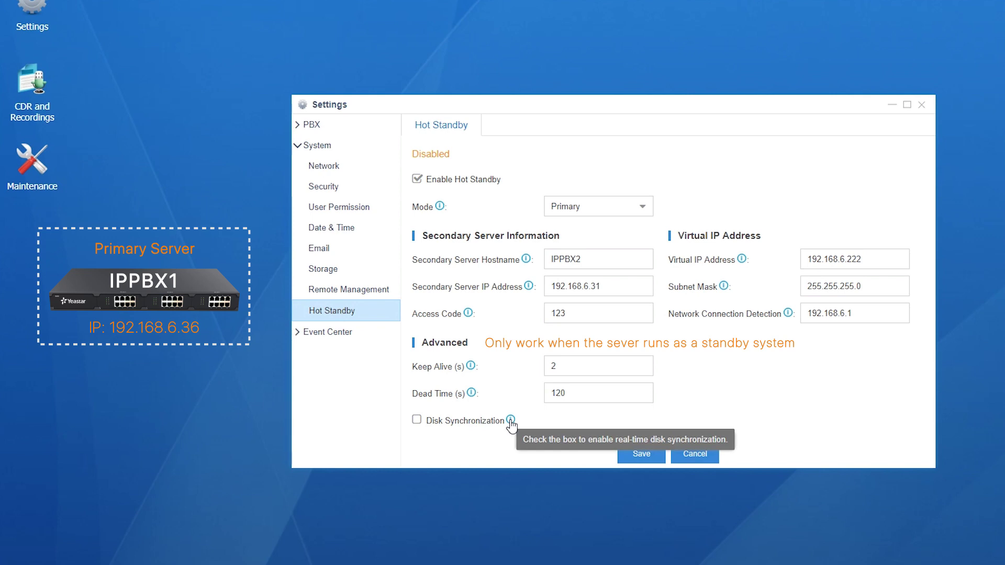
Save the primary's settings and enable secondary Hot Standby pairing with IPPBX1 at 192.168.6.36.
left_click(655, 453)
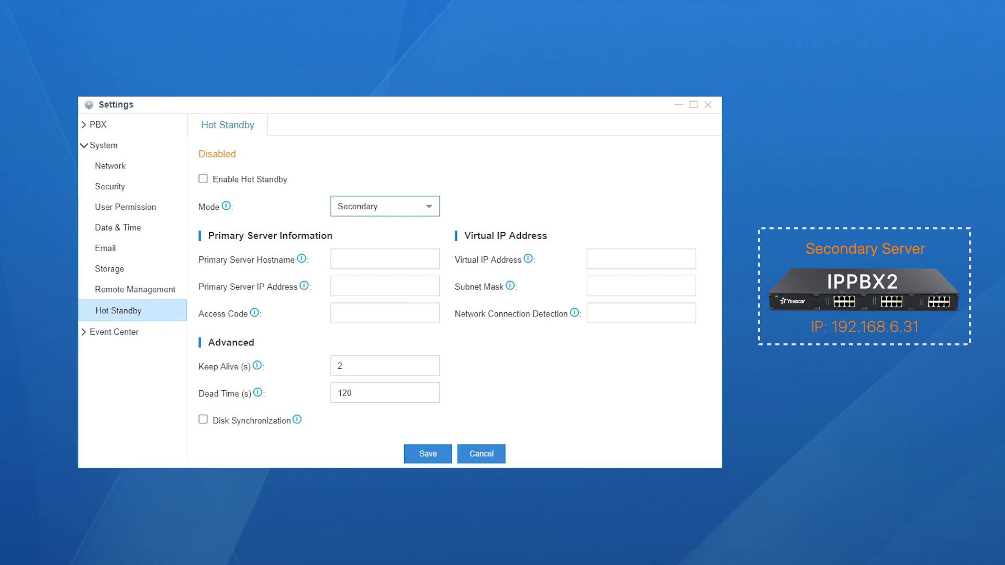
left_click(204, 179)
left_click(398, 206)
left_click(398, 254)
type("IPPBX1")
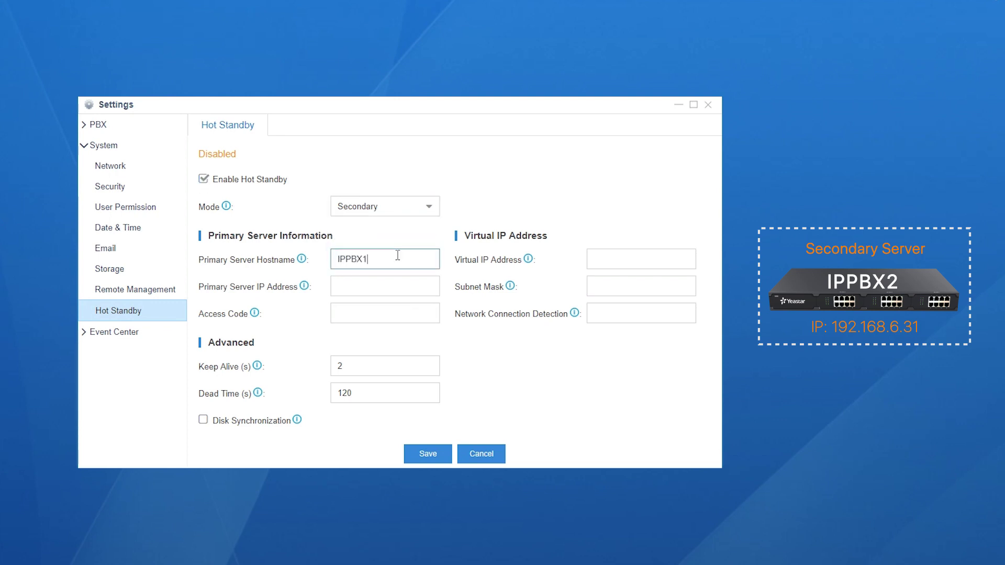
left_click(401, 287)
type("192.168.6.")
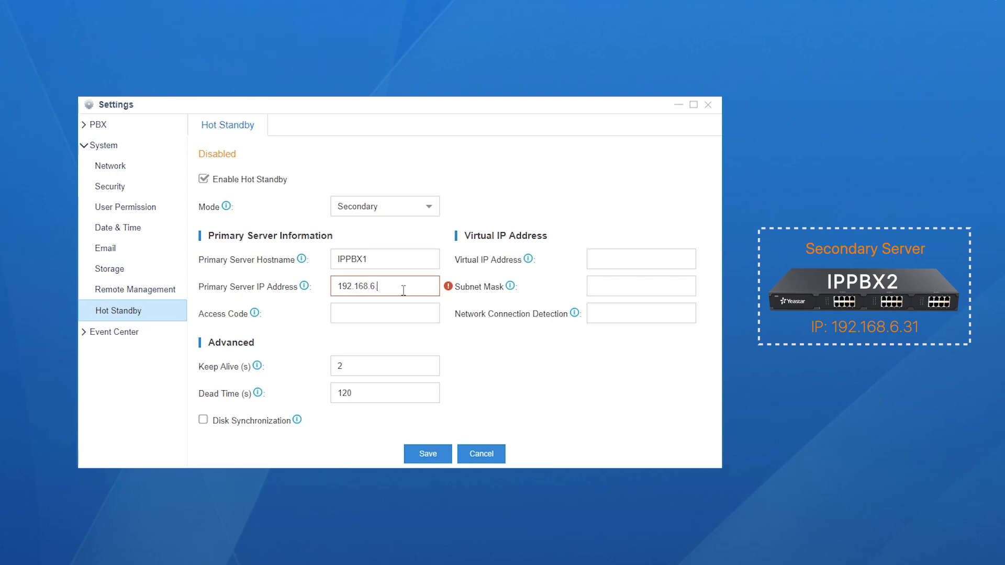
type("36")
Enter the pairing access code and virtual IP 192.168.6.222, then save the secondary's settings.
left_click(410, 313)
type("123")
left_click(656, 260)
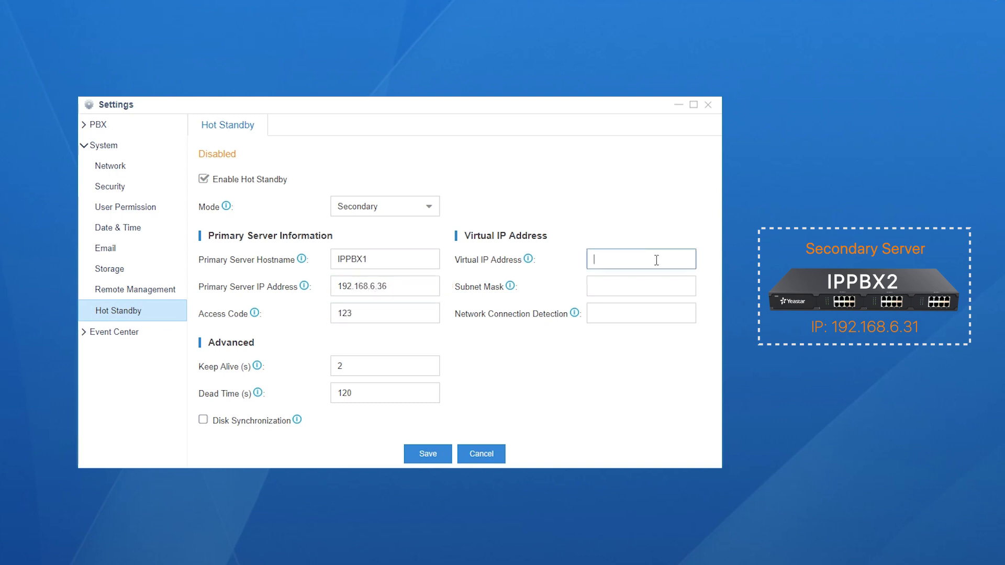
type("192.168.6.222")
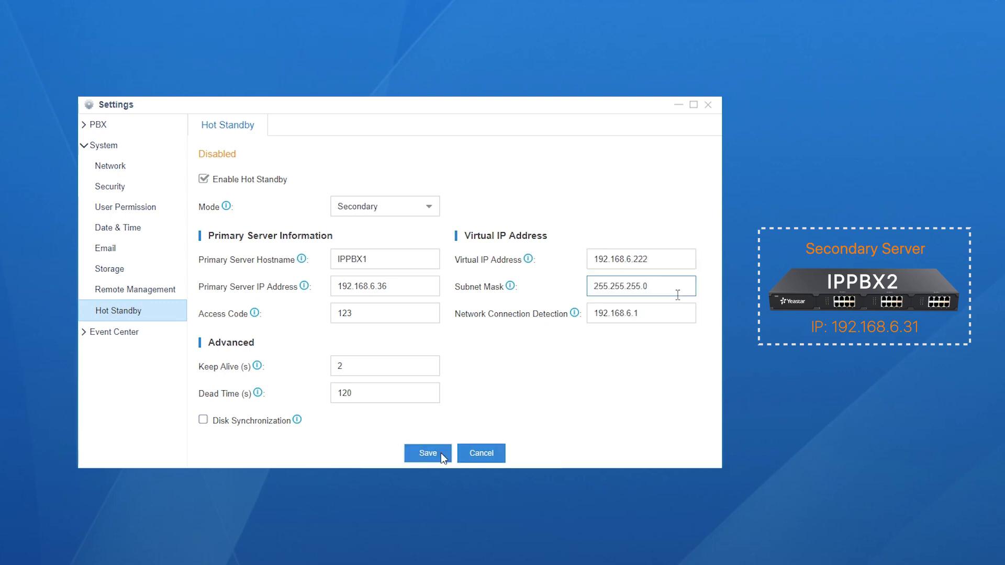
left_click(443, 456)
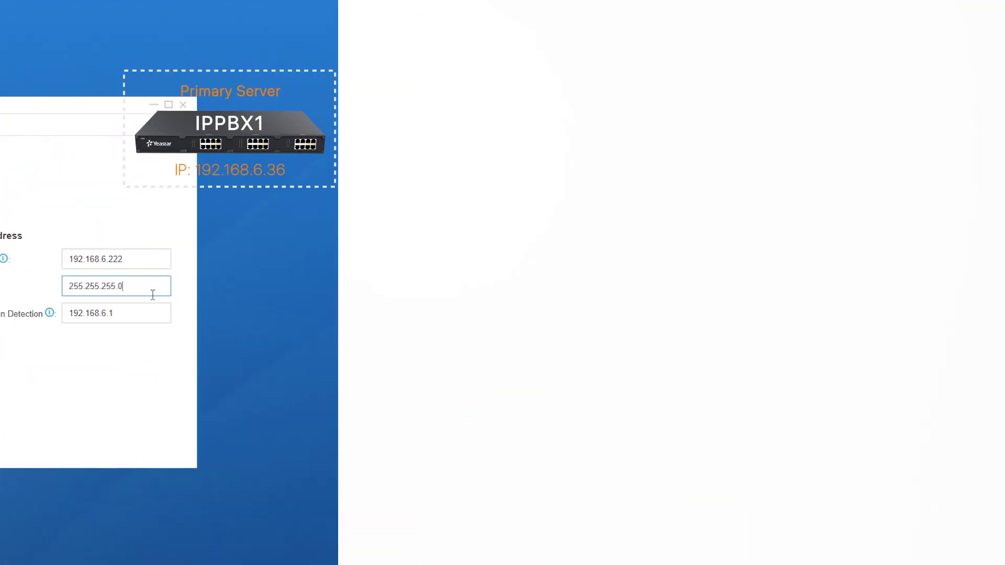
Log back in to both PBXs with the admin username and password.
type("adminadm")
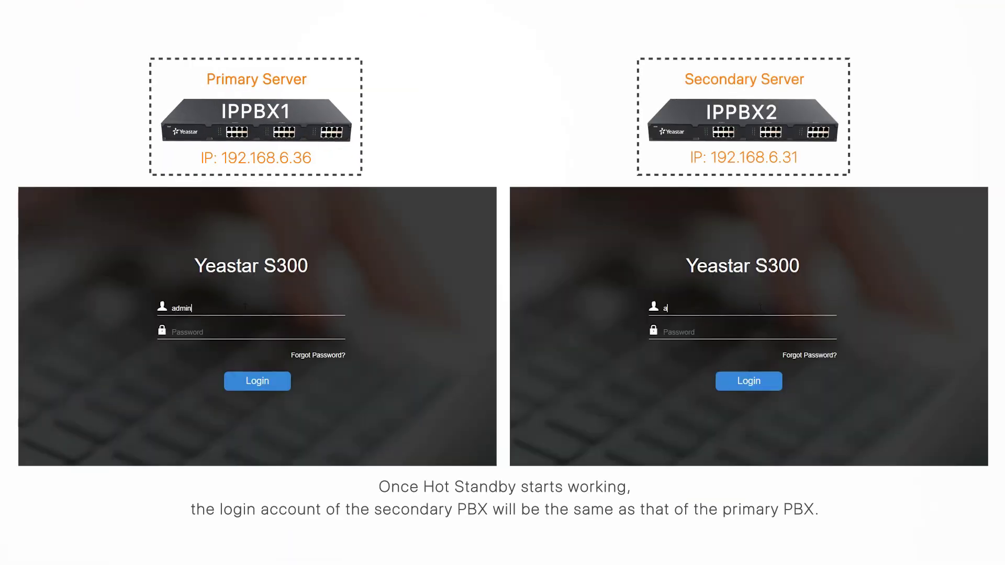
type("in")
key("Tab")
type("12345671234567")
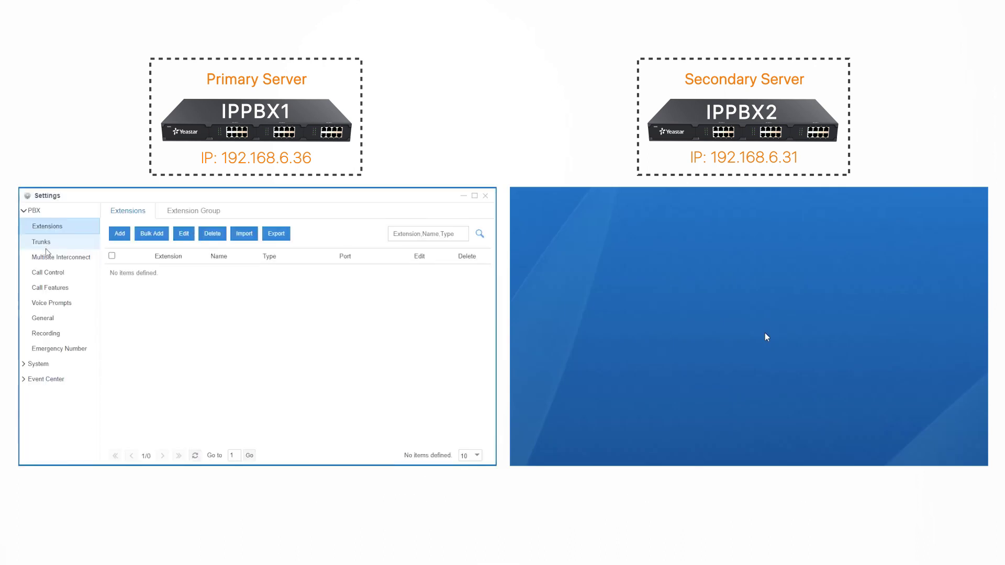
Add extension 1001 on the primary and confirm it appears in the secondary's extension list.
left_click(124, 237)
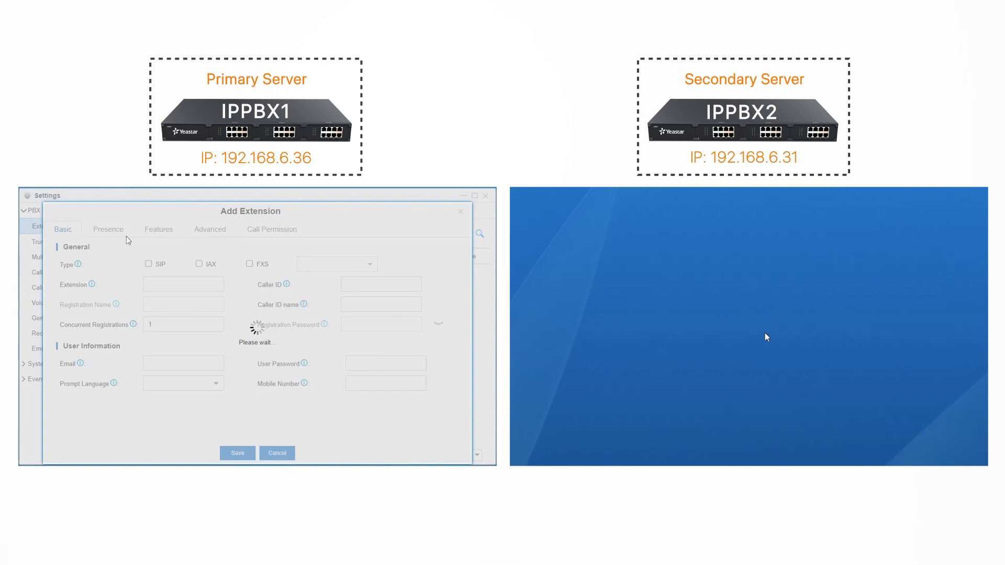
left_click(238, 453)
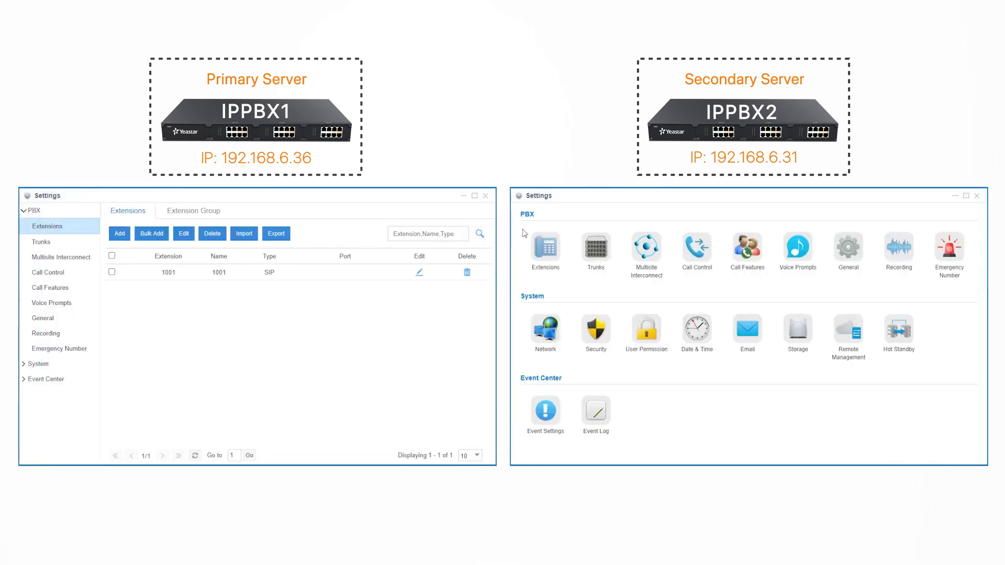
left_click(534, 239)
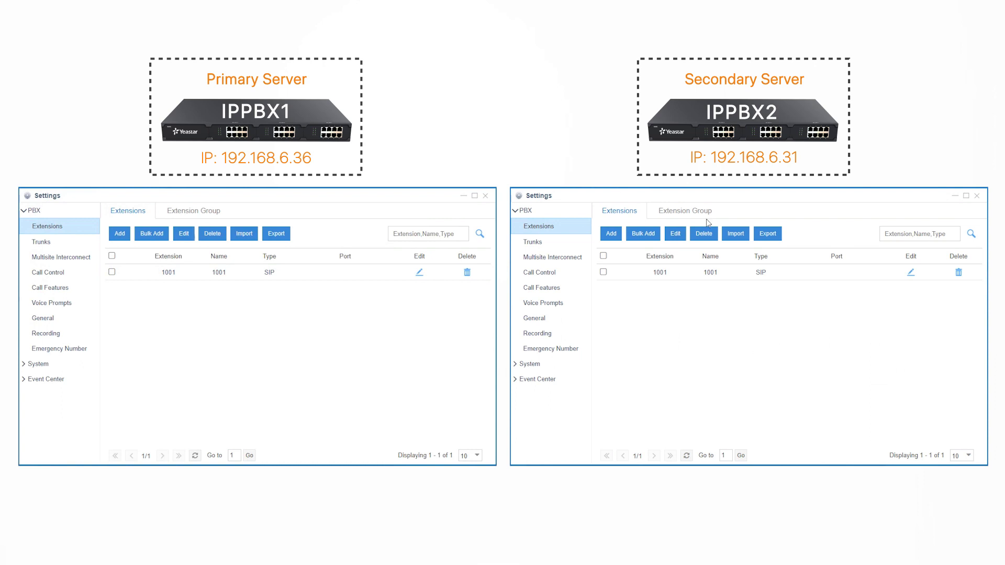